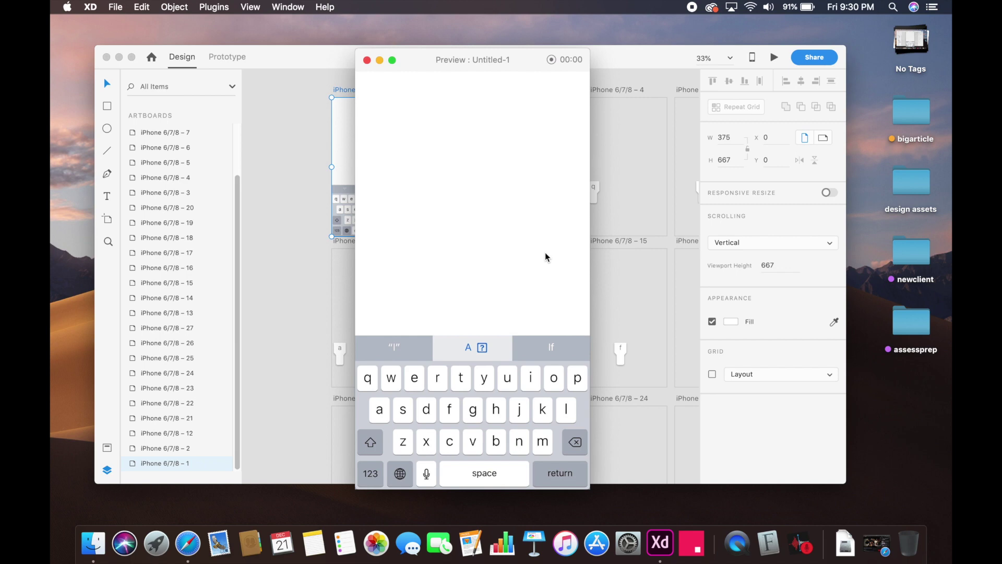
- Test the top-row key pop-ups in the preview, including r and w
click(510, 389)
click(483, 382)
click(461, 384)
click(440, 382)
click(392, 380)
- Test the f, k, m, b, c and z key pop-ups, then close the preview
click(449, 412)
click(544, 413)
click(543, 443)
click(496, 444)
click(450, 444)
click(402, 449)
click(368, 60)
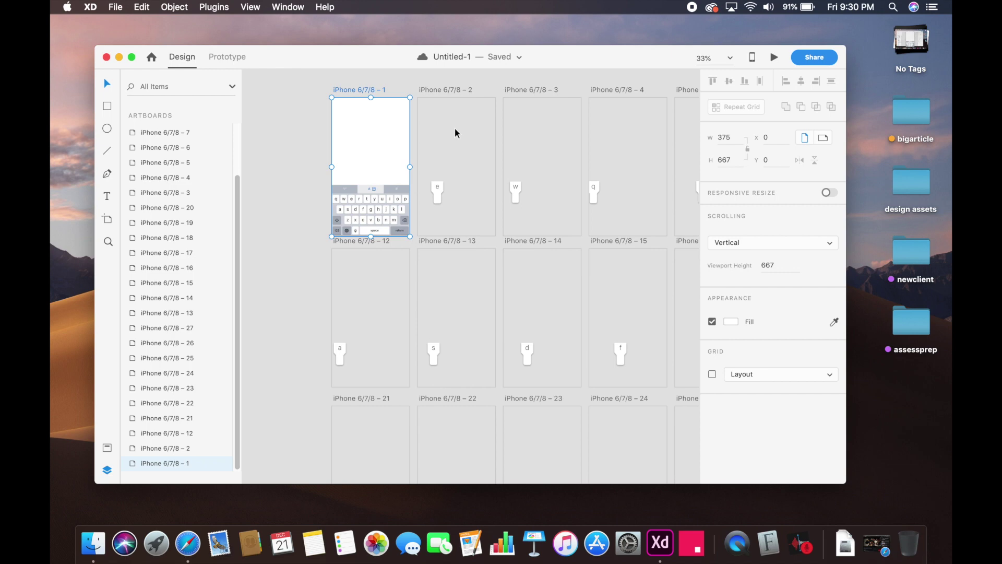
- Option-drag a copy of the e key pop-up from artboard 2 onto the main artboard's keyboard
click(437, 90)
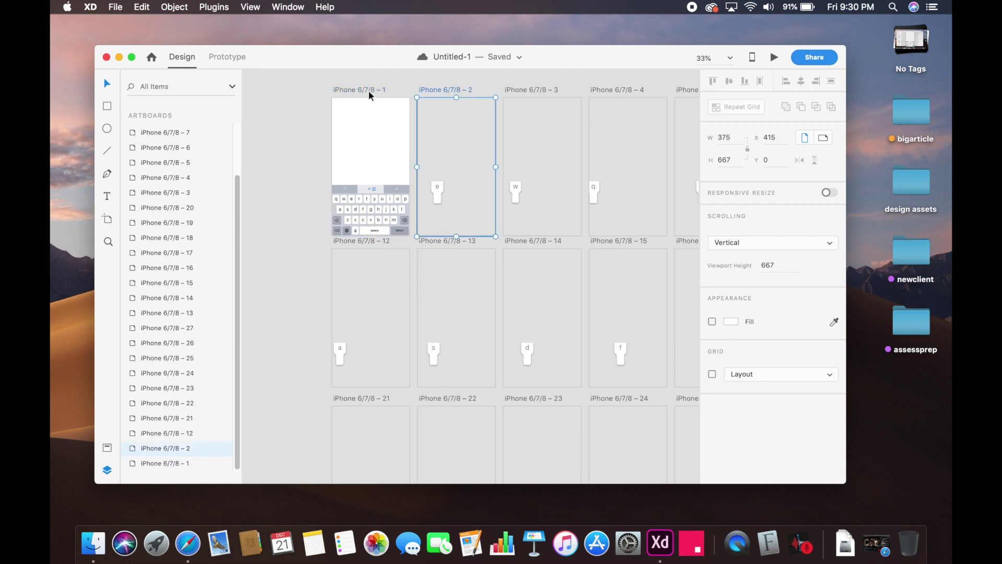
click(368, 91)
click(453, 91)
scroll(575, 307, right, 5)
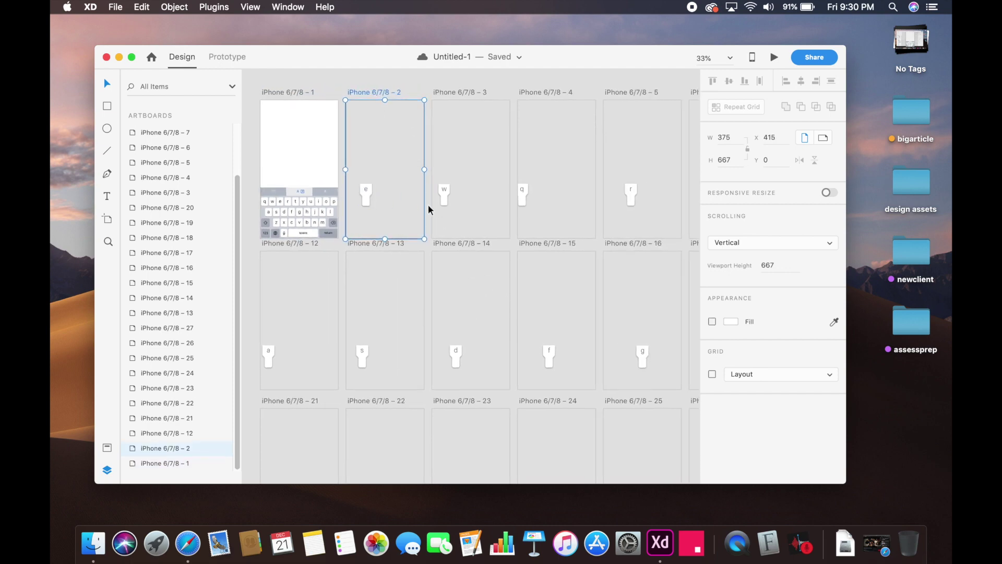
drag(370, 205, 298, 205)
- Shift the e pop-up left and try a repeat grid on it, undoing the extra copies
scroll(301, 221, up, 5)
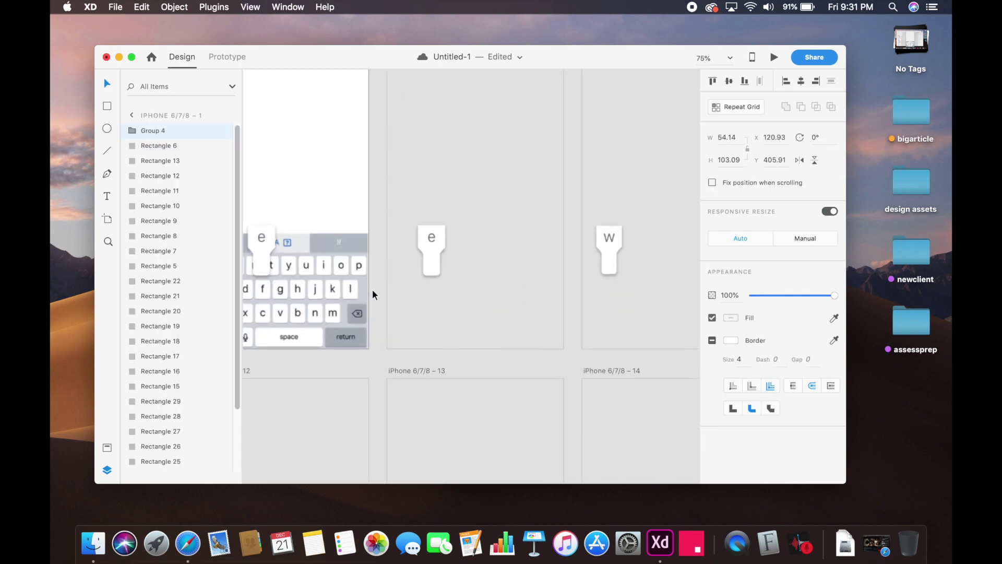
mouse_move(487, 313)
mouse_down()
mouse_move(433, 316)
mouse_move(480, 318)
mouse_up()
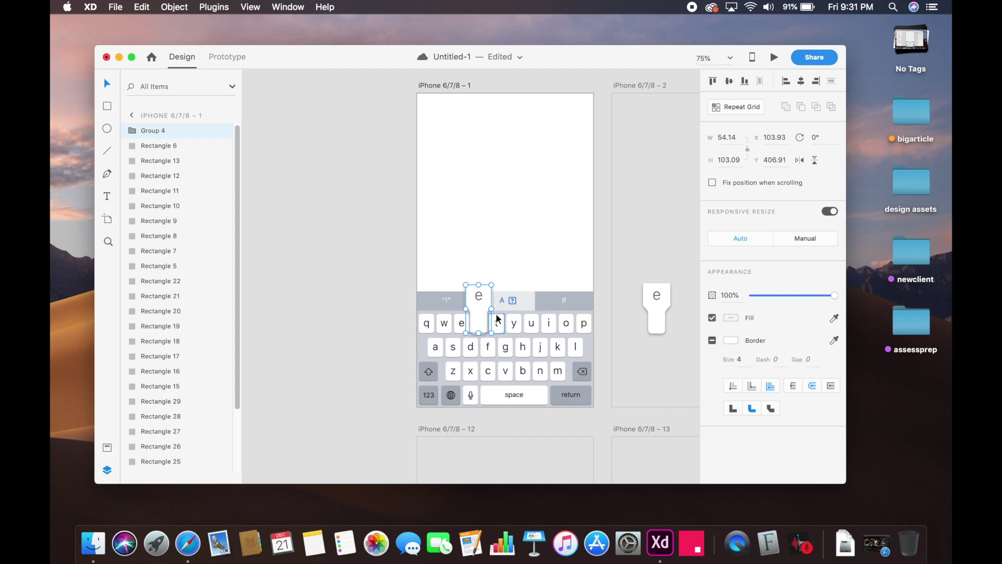
click(735, 107)
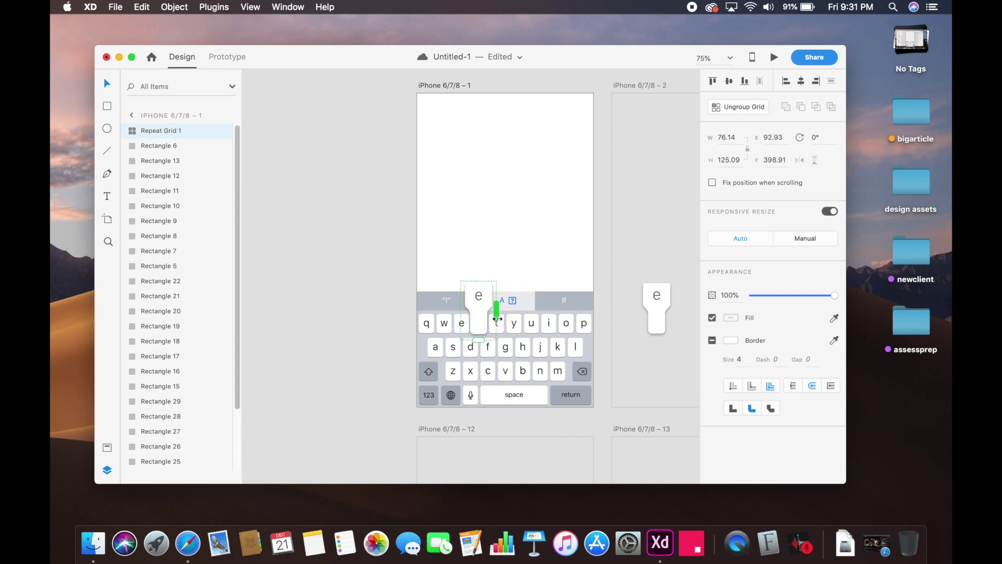
drag(494, 312, 598, 323)
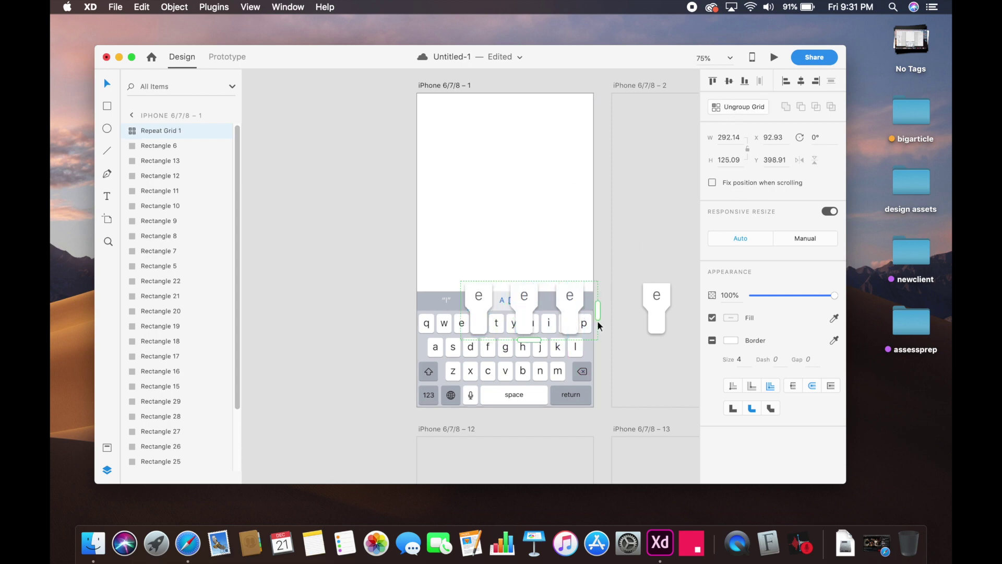
key(super+z)
- Reselect the e pop-up and align it over the e key at X 55.93, Y 396.91
click(596, 292)
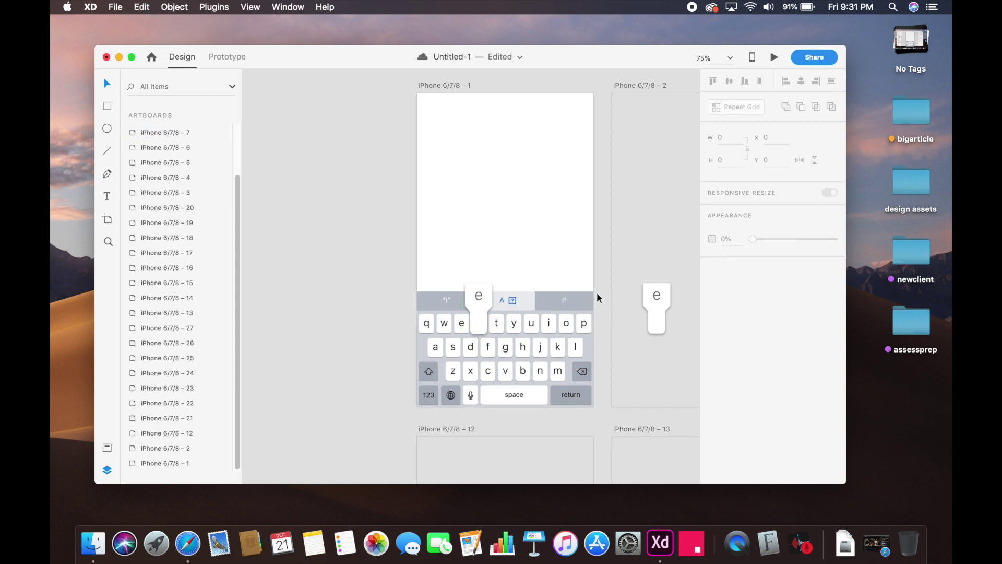
click(482, 306)
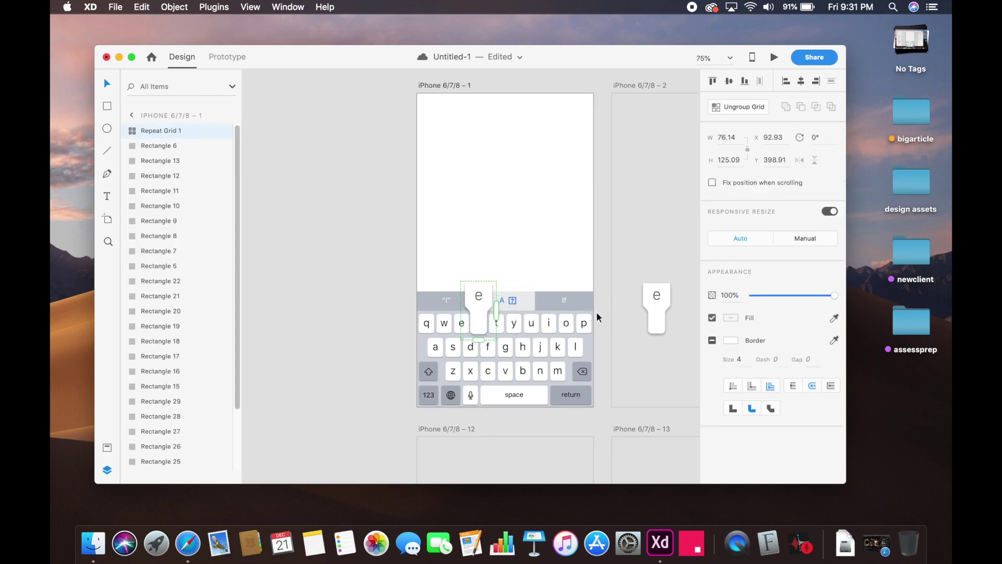
drag(482, 314, 466, 317)
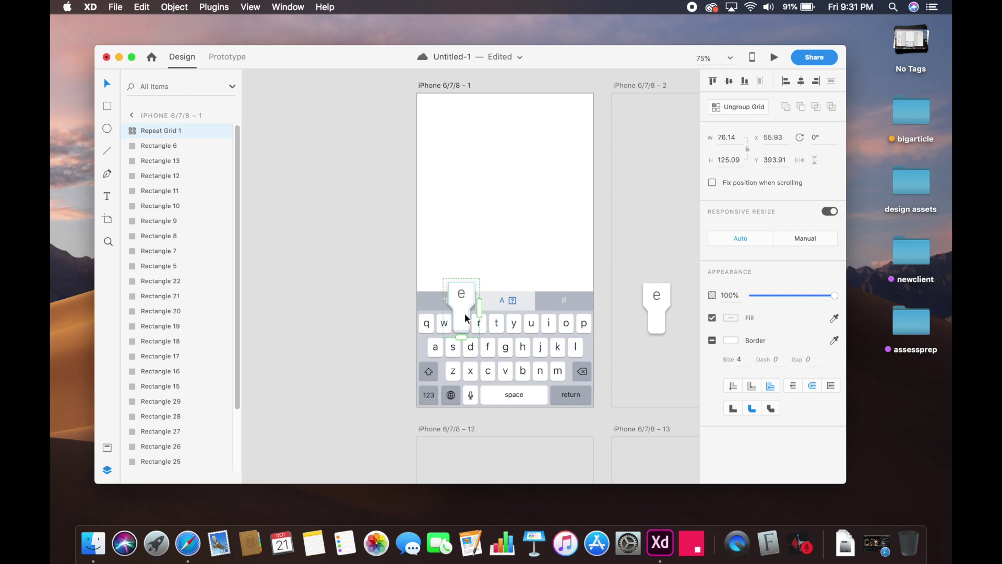
drag(466, 317, 467, 317)
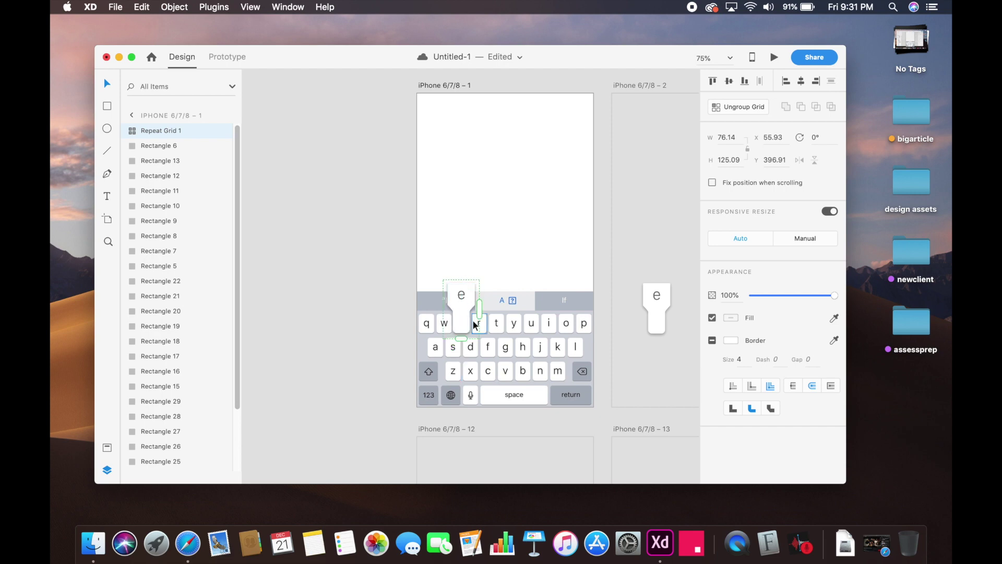
- Save the document, then paste the e pop-up into artboard 2 and undo the duplicate
key(super+s)
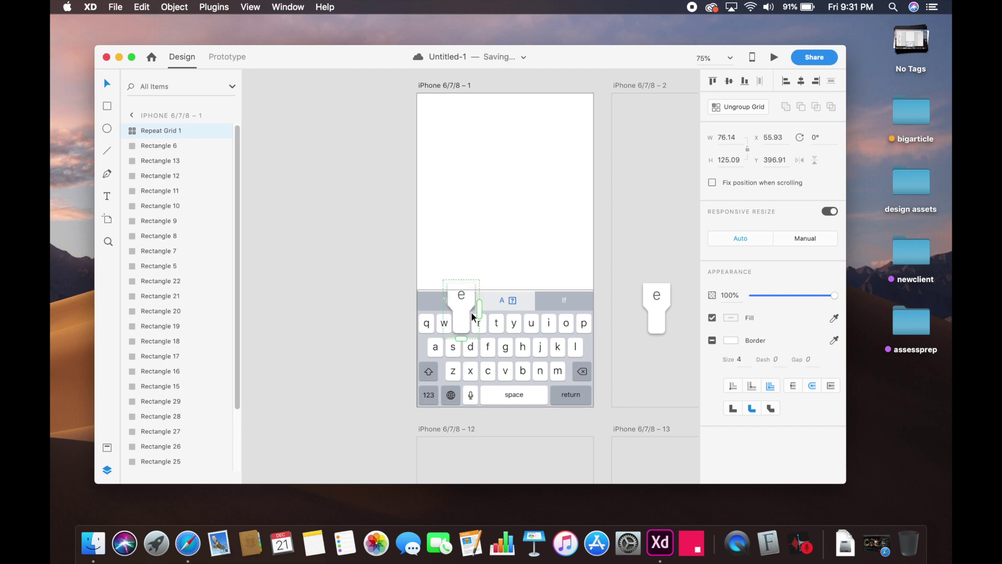
key(super+minus)
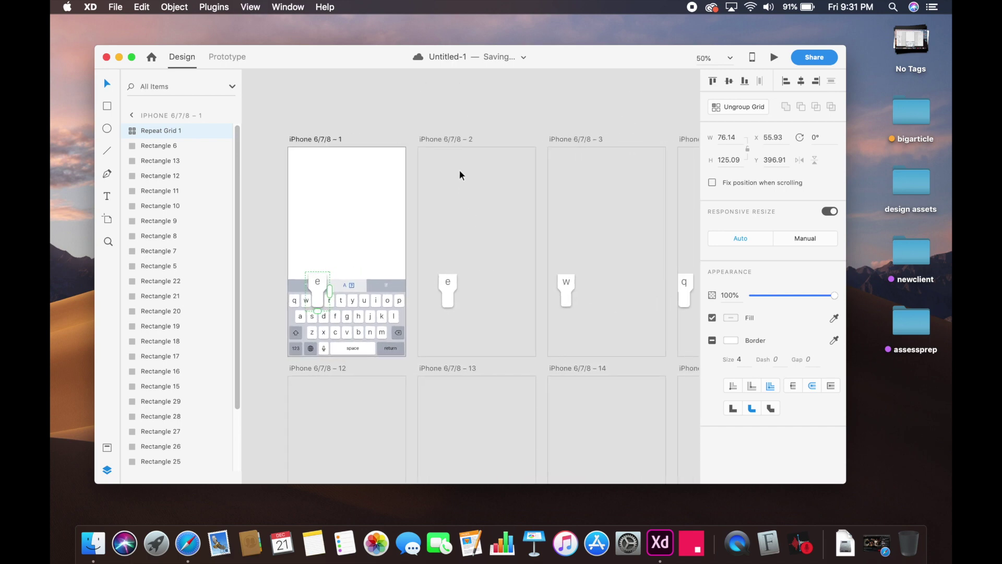
click(454, 140)
key(super+v)
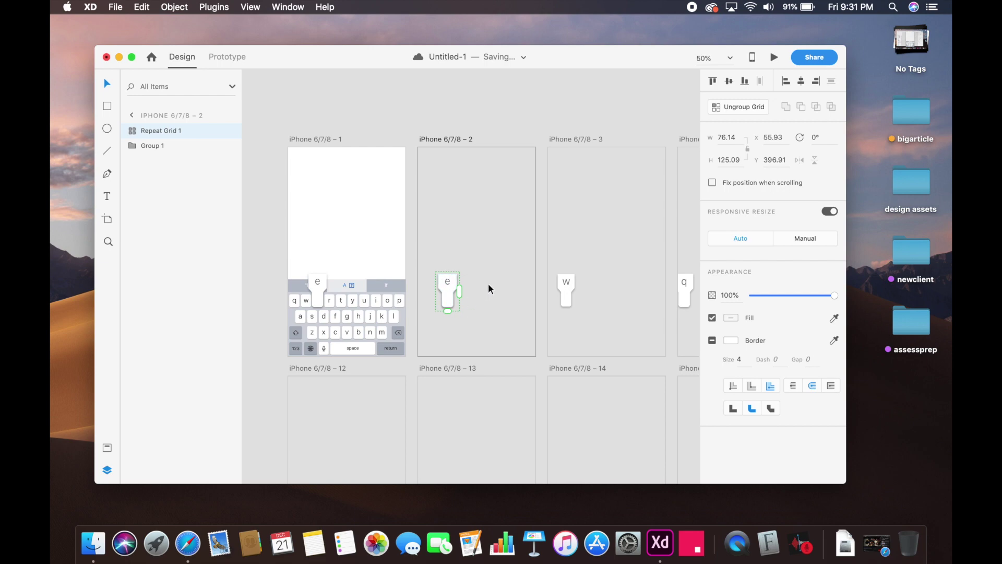
key(super+z)
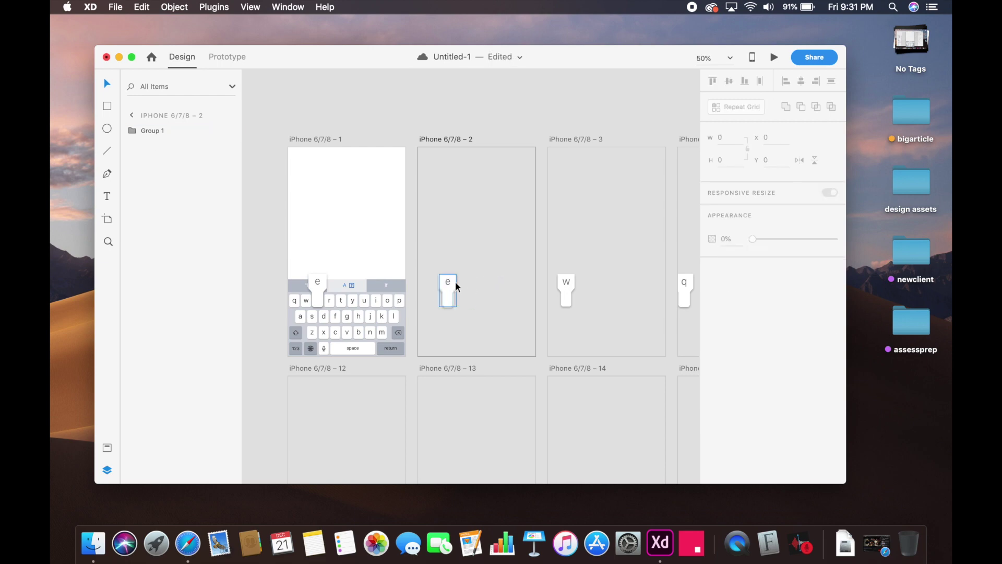
- Delete the e pop-up copy from the main keyboard and select the e pop-up artboard
click(317, 292)
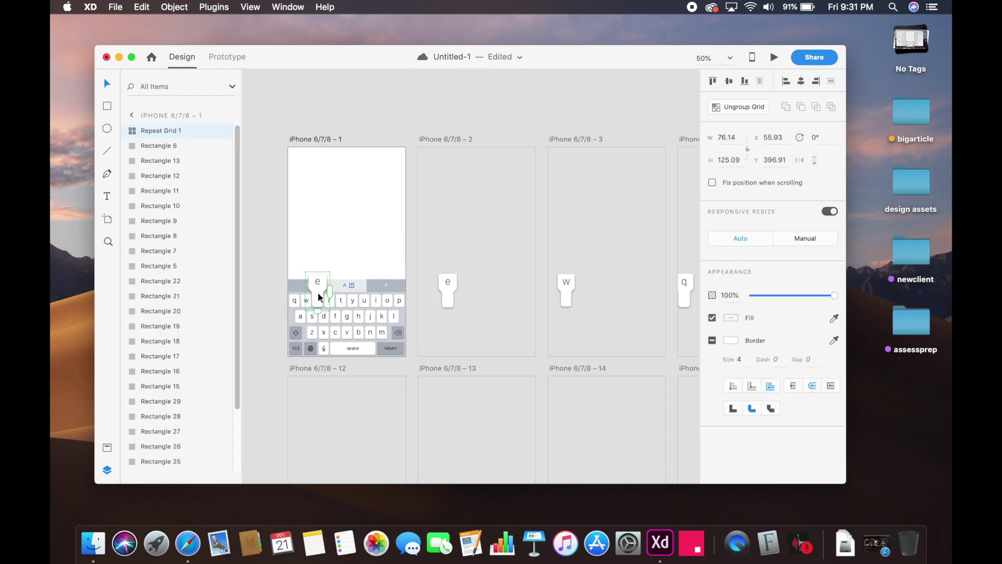
key(Delete)
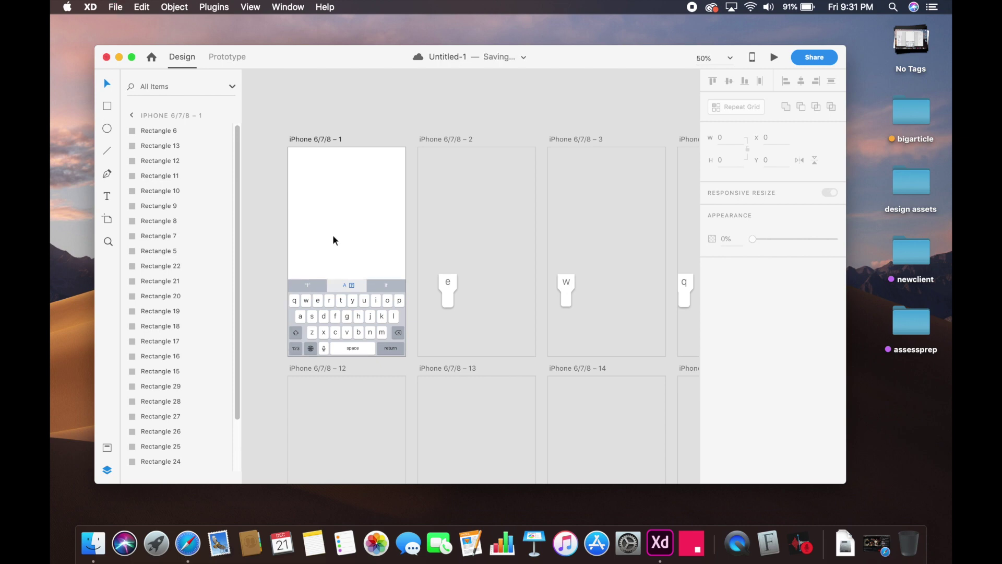
scroll(373, 265, up, 3)
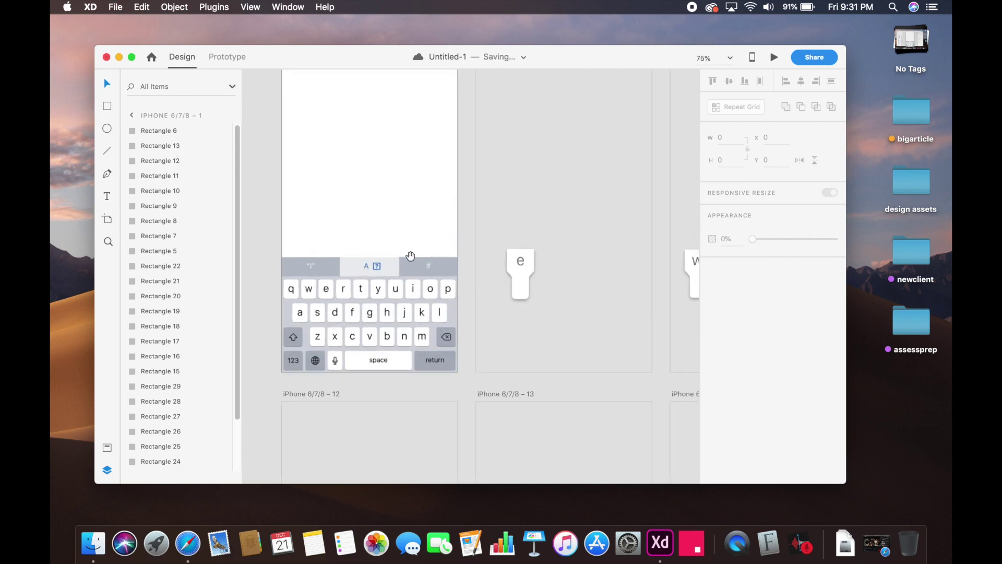
scroll(470, 209, up, 2)
scroll(470, 209, left, 2)
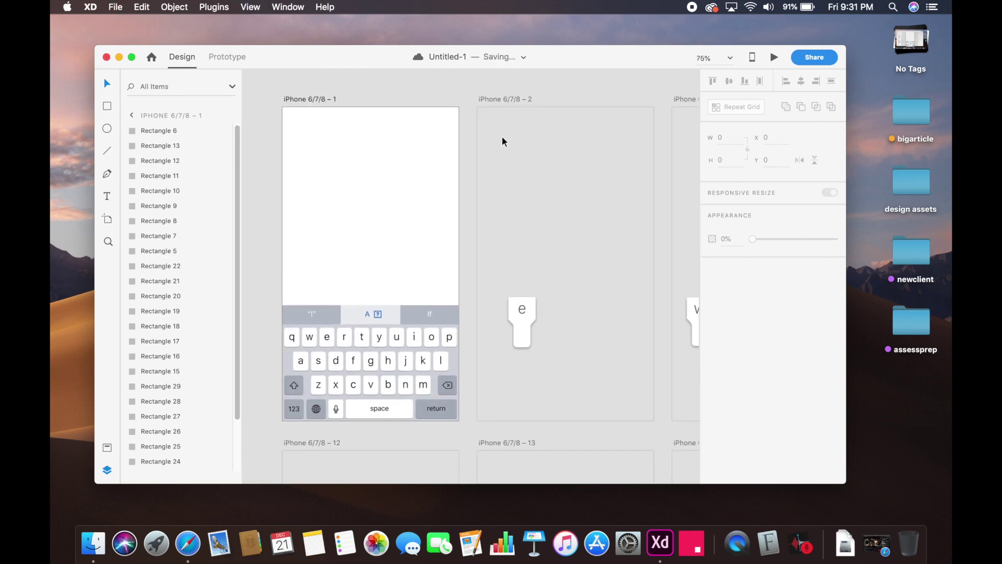
click(518, 98)
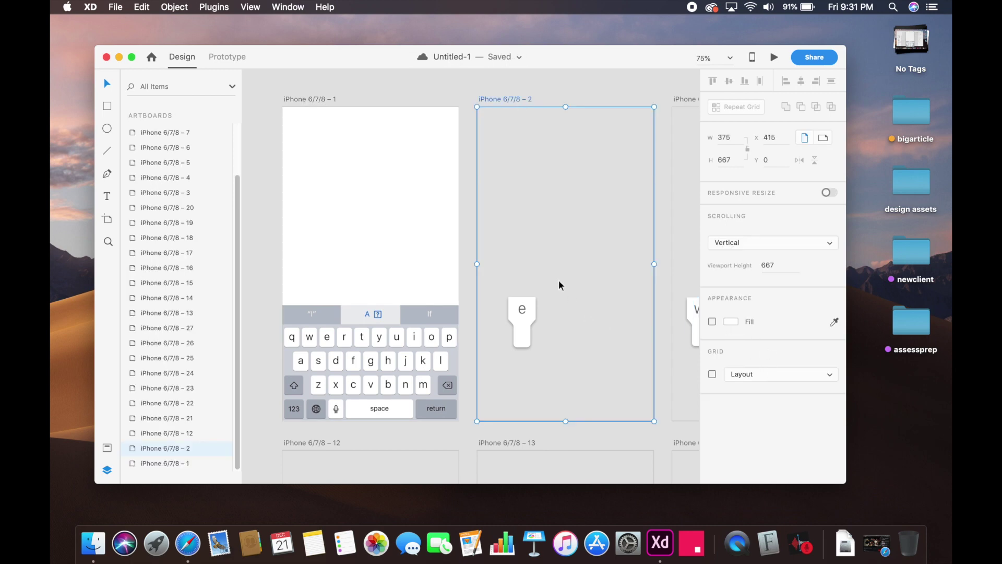
click(713, 322)
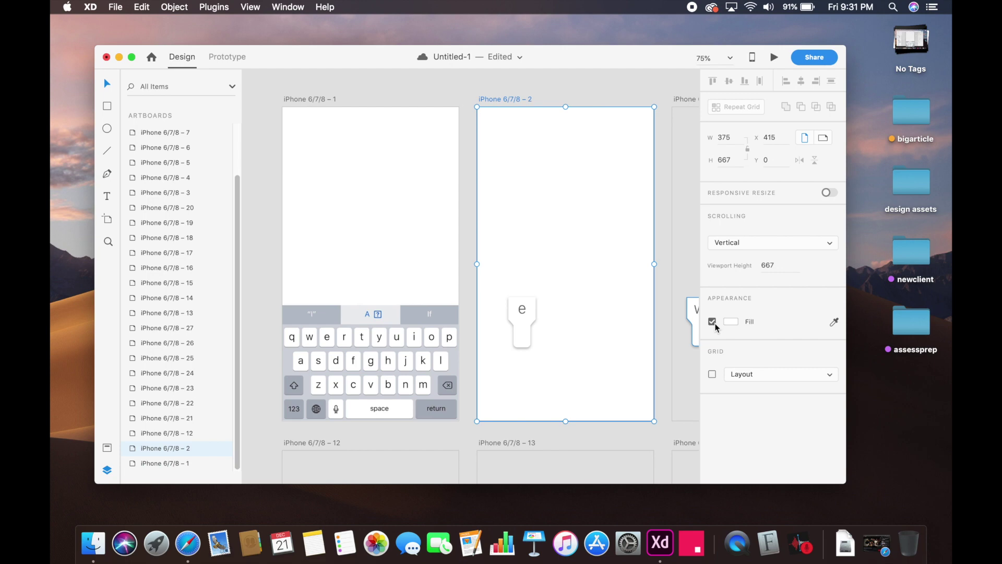
click(713, 322)
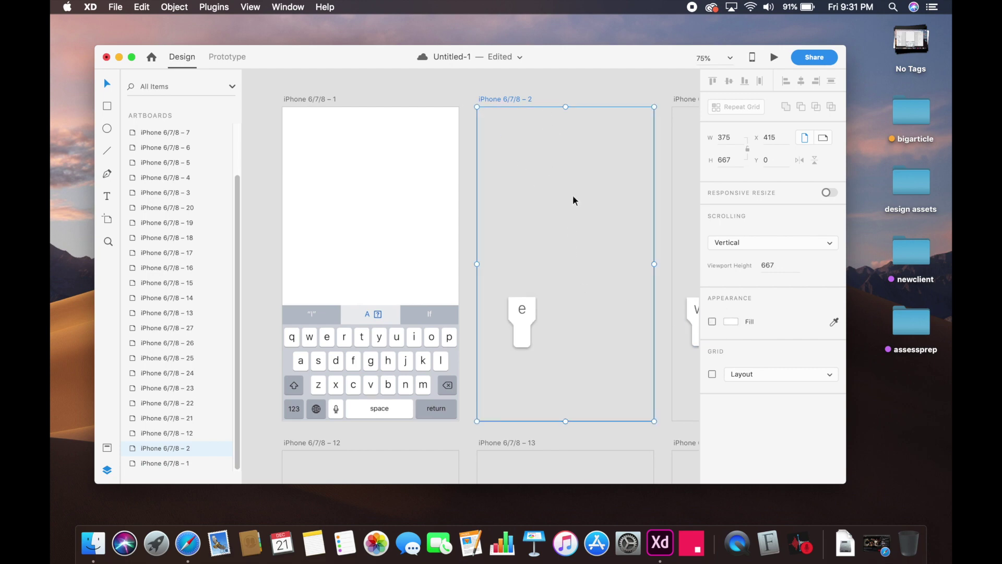
click(564, 92)
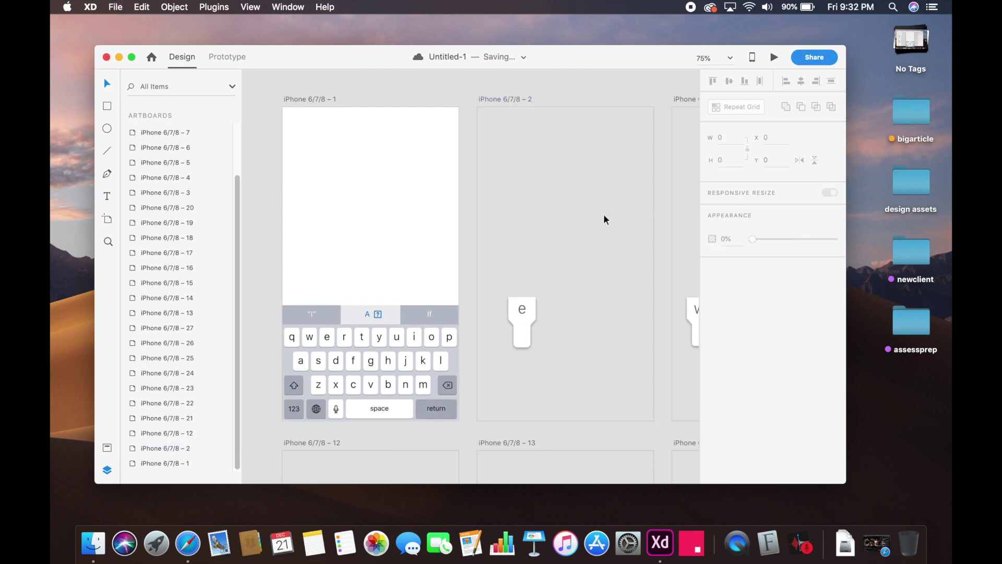
key(super+minus)
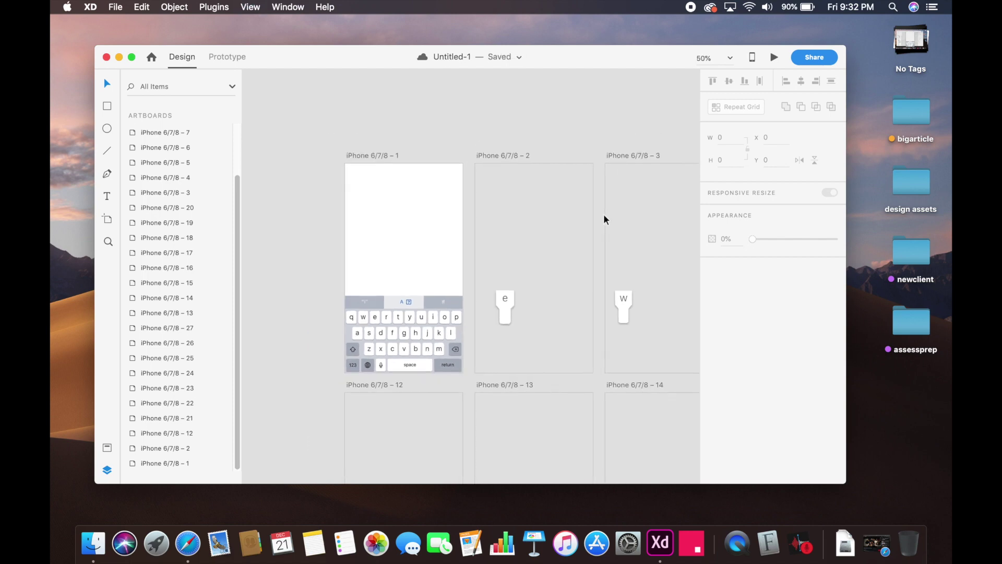
drag(541, 320, 503, 315)
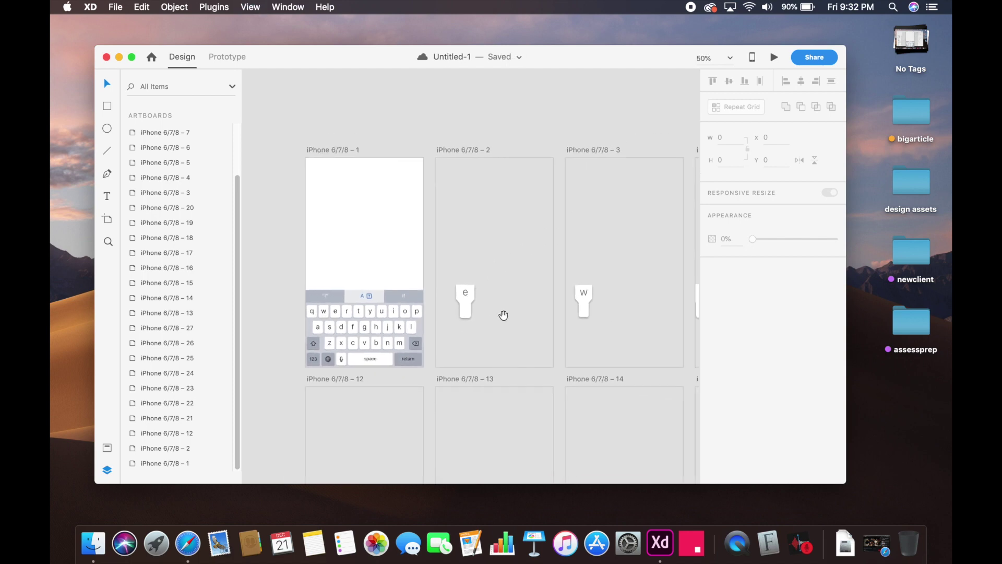
click(341, 151)
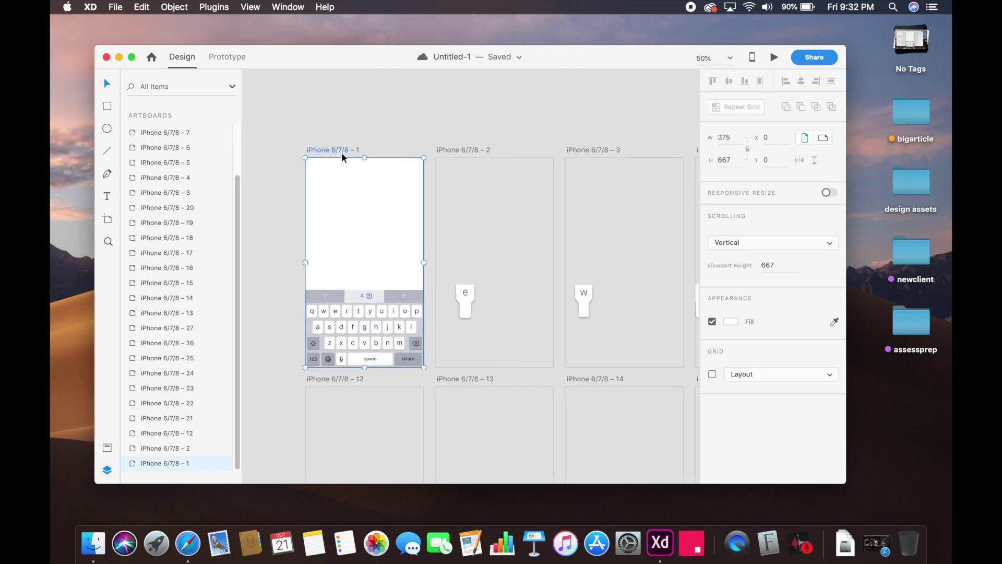
- In Prototype mode, pan around to inspect the wires from the main artboard to each pop-up artboard
click(231, 58)
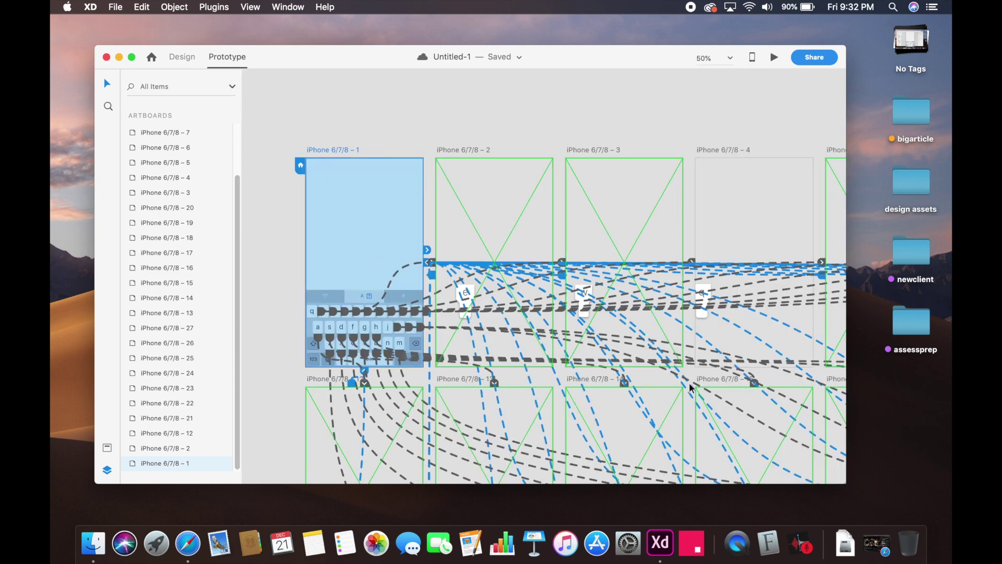
scroll(690, 388, down, 5)
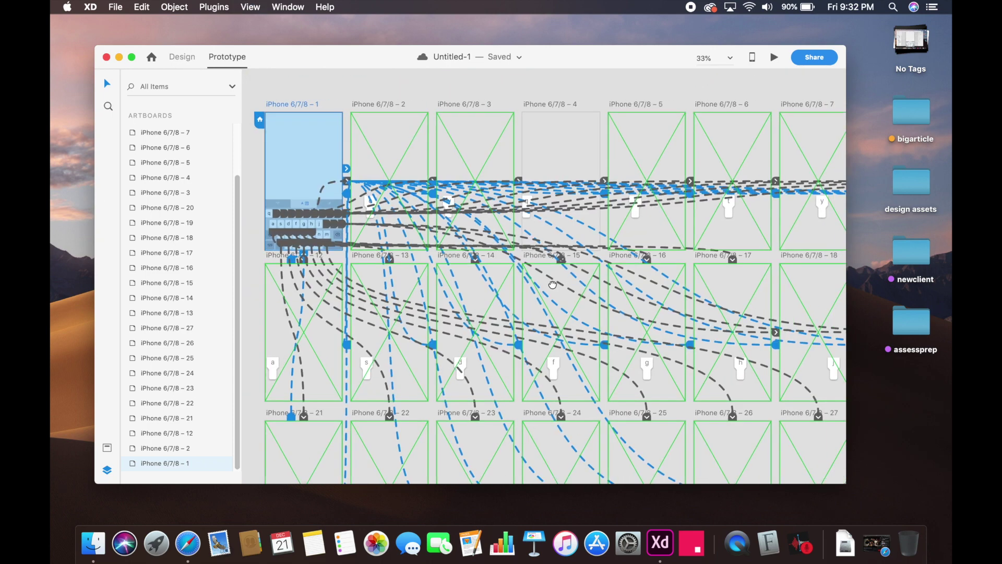
scroll(552, 285, right, 5)
scroll(585, 289, left, 8)
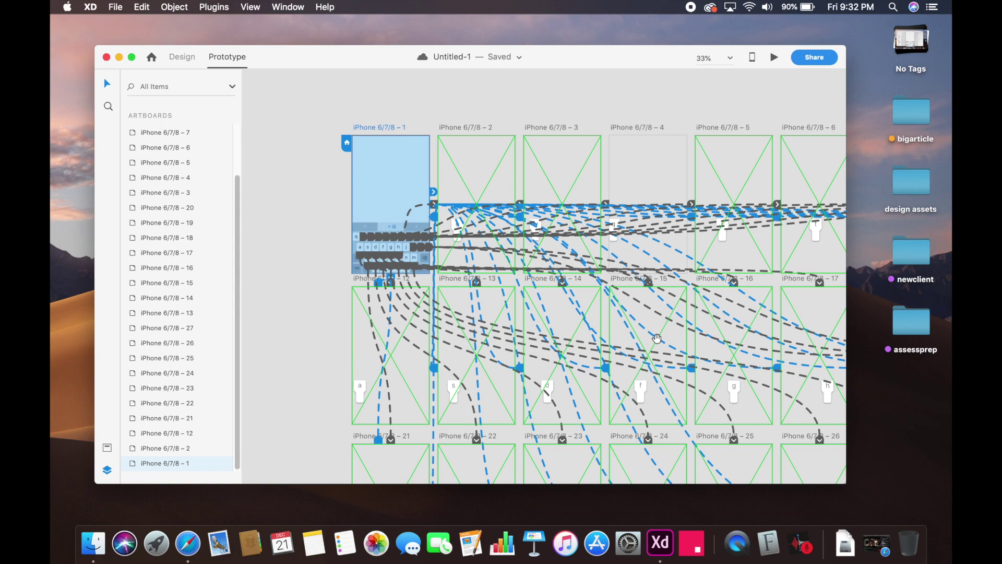
scroll(618, 247, right, 12)
scroll(618, 247, down, 5)
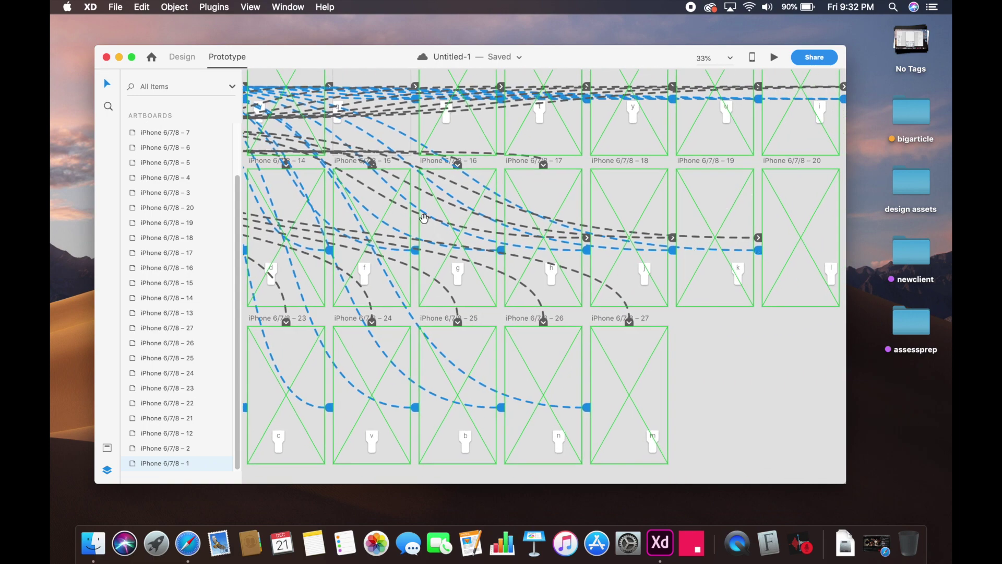
scroll(421, 216, left, 10)
scroll(420, 216, up, 5)
scroll(443, 169, left, 3)
scroll(443, 169, up, 1)
click(479, 232)
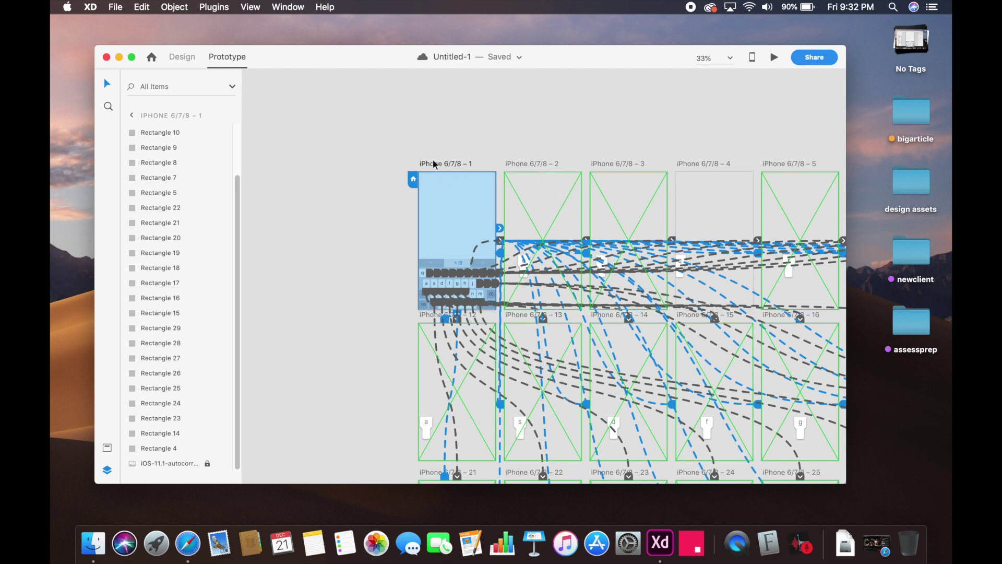
click(500, 150)
- Preview the main keyboard artboard and test the e, r, y, u, i and o pop-ups
click(459, 206)
click(774, 57)
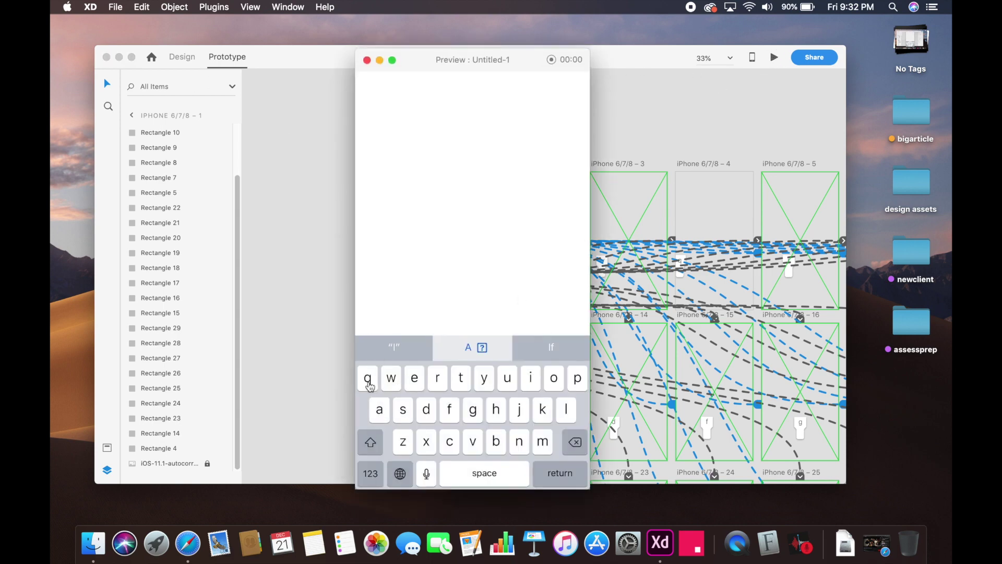
click(415, 378)
click(438, 379)
click(484, 383)
click(506, 382)
click(530, 385)
click(553, 384)
- Restart the preview and test the u, i, j and k pop-ups
click(367, 61)
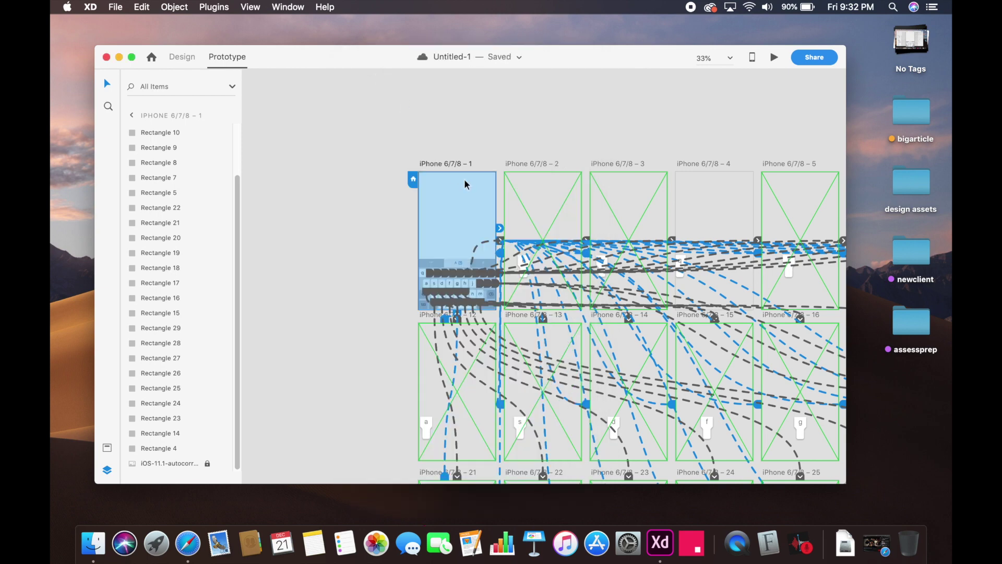
click(774, 57)
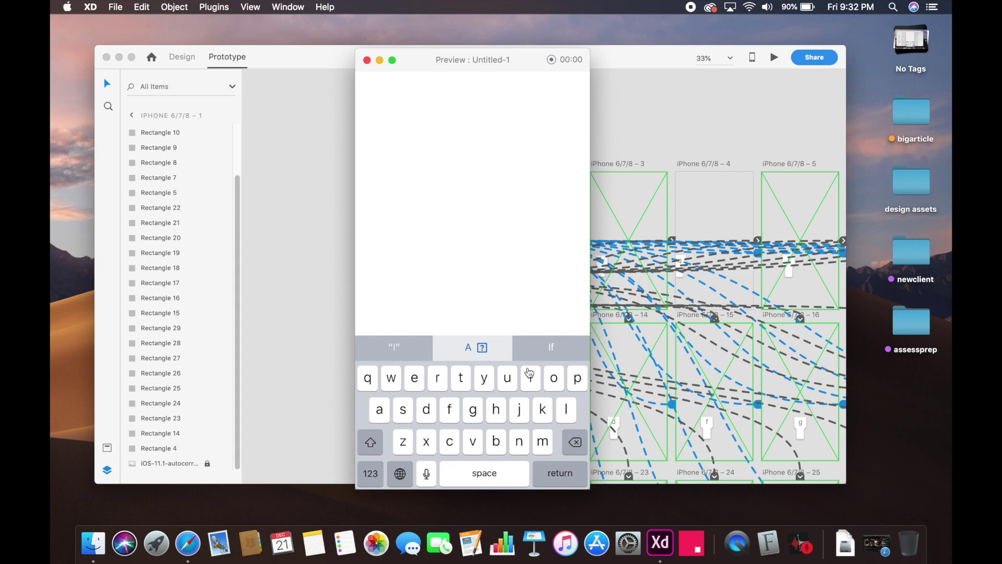
click(510, 380)
click(538, 382)
click(519, 417)
click(543, 416)
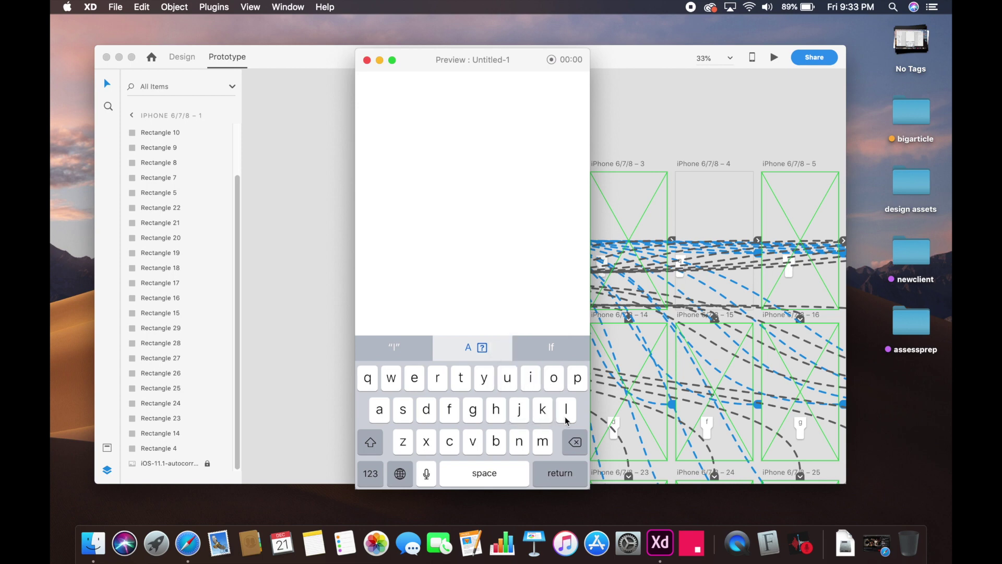